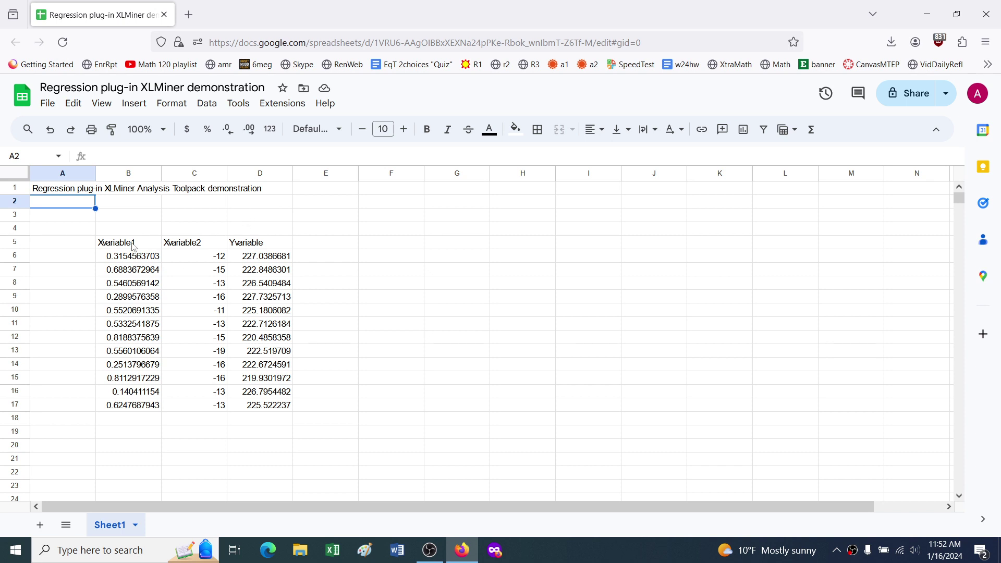
# Select the X and Y data columns, then search the add-on marketplace for 'regression'.
pyautogui.moveTo(133, 247); pyautogui.dragTo(224, 407)
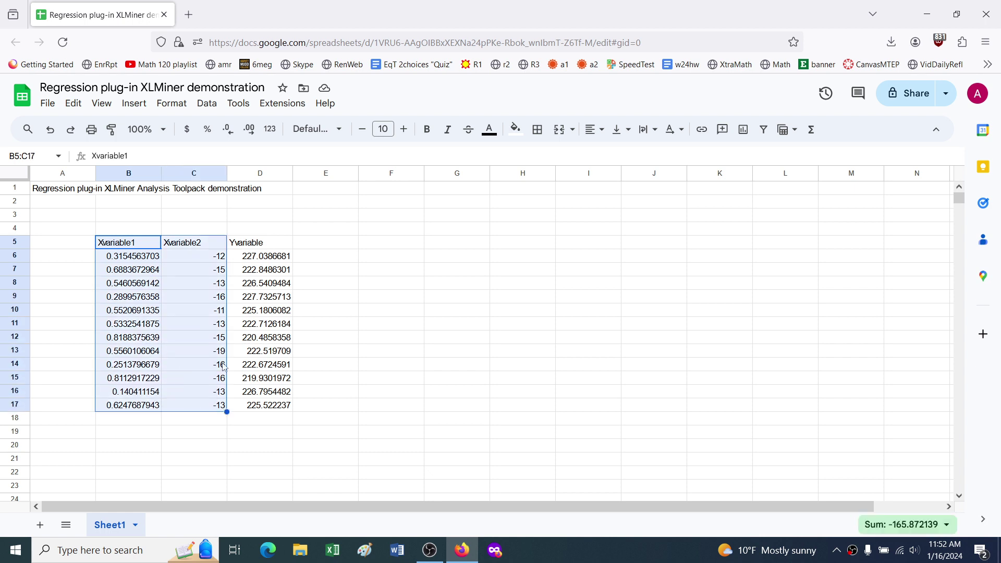
pyautogui.moveTo(264, 247); pyautogui.dragTo(265, 407)
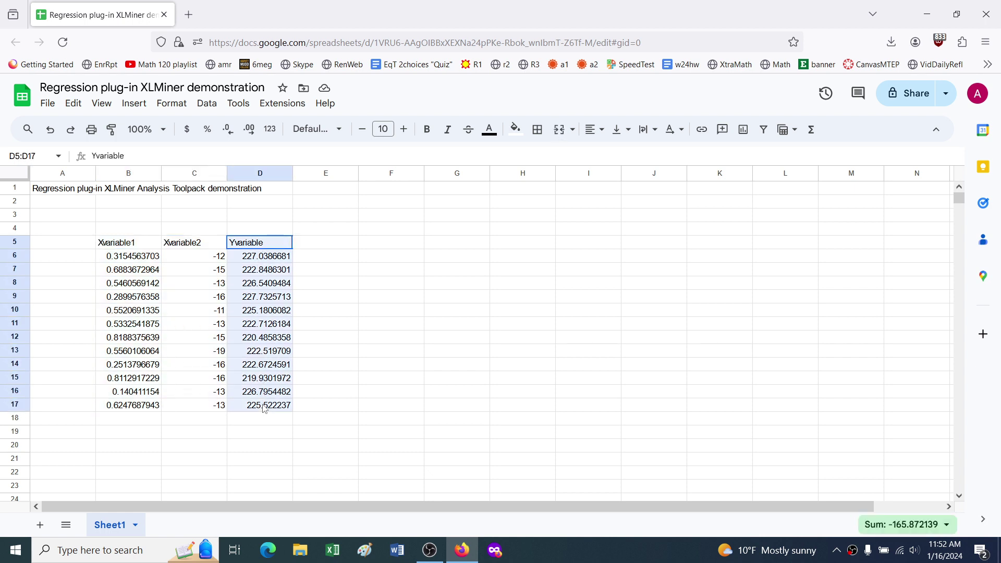
pyautogui.click(271, 110)
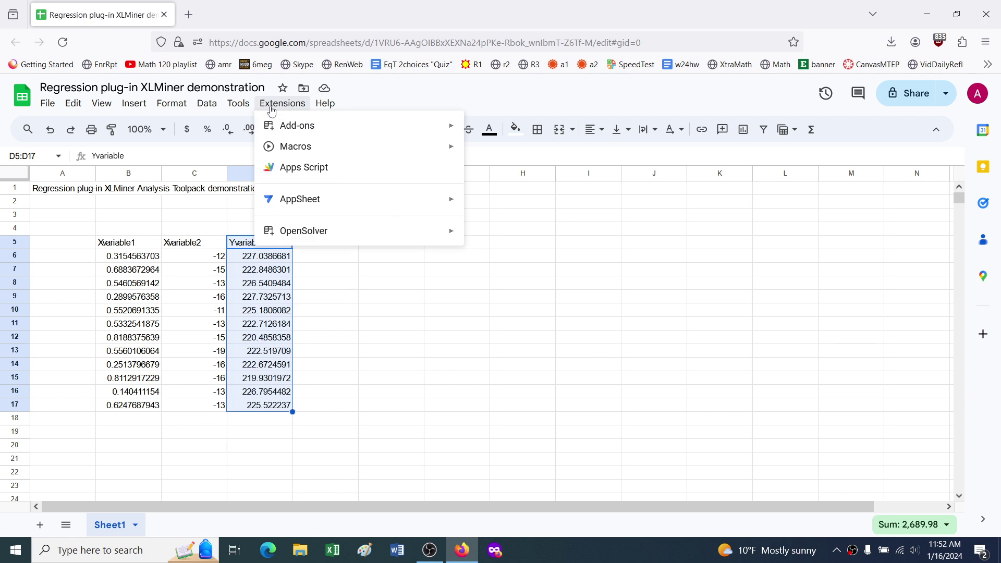
pyautogui.moveTo(284, 131)
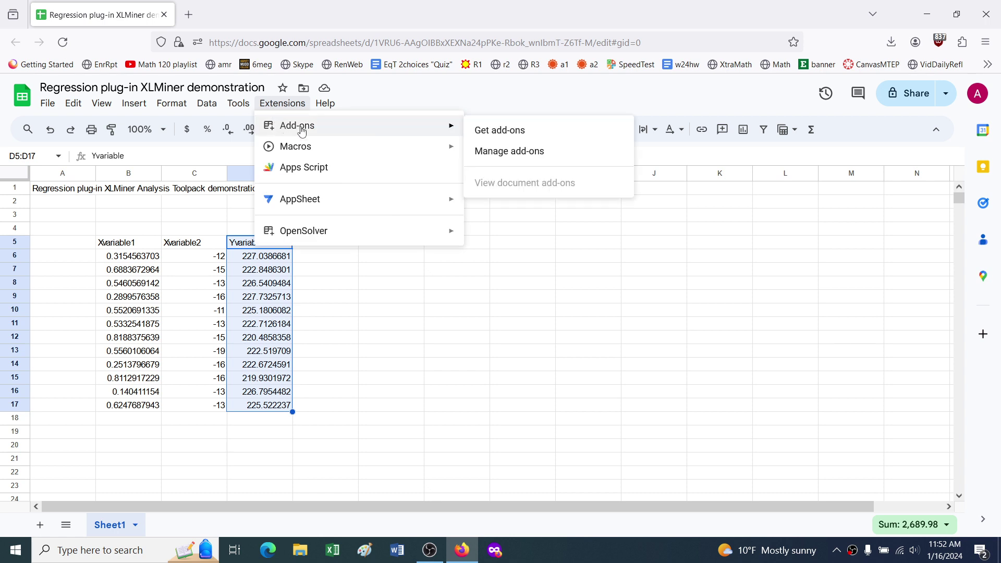
pyautogui.click(496, 130)
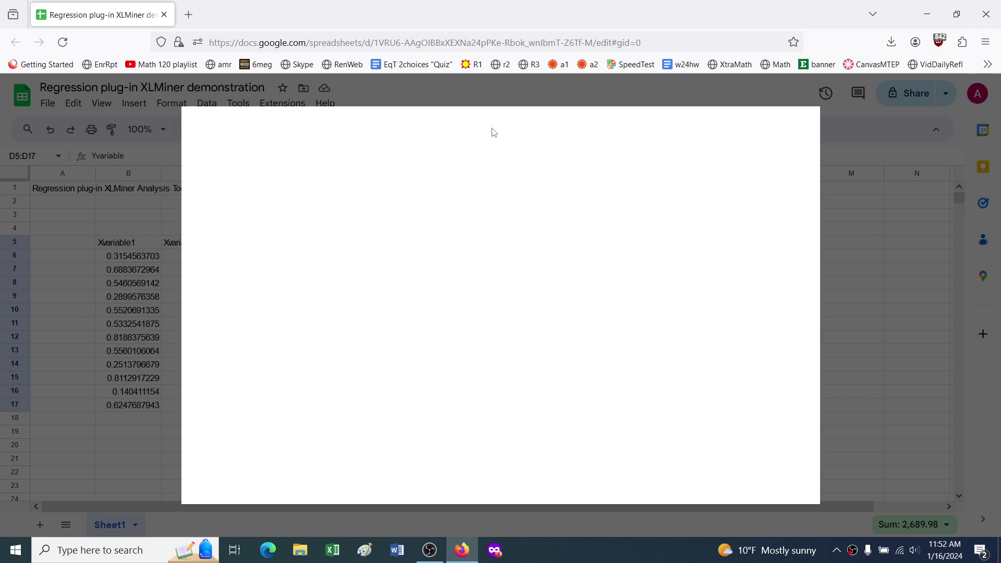
pyautogui.click(510, 138)
pyautogui.write('reg')
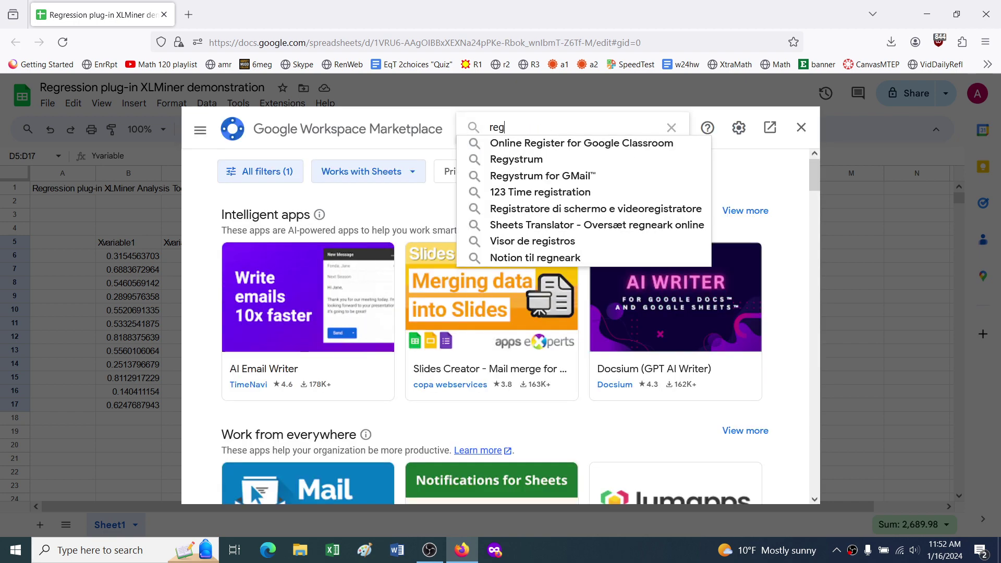
pyautogui.write('ression')
pyautogui.press('Return')
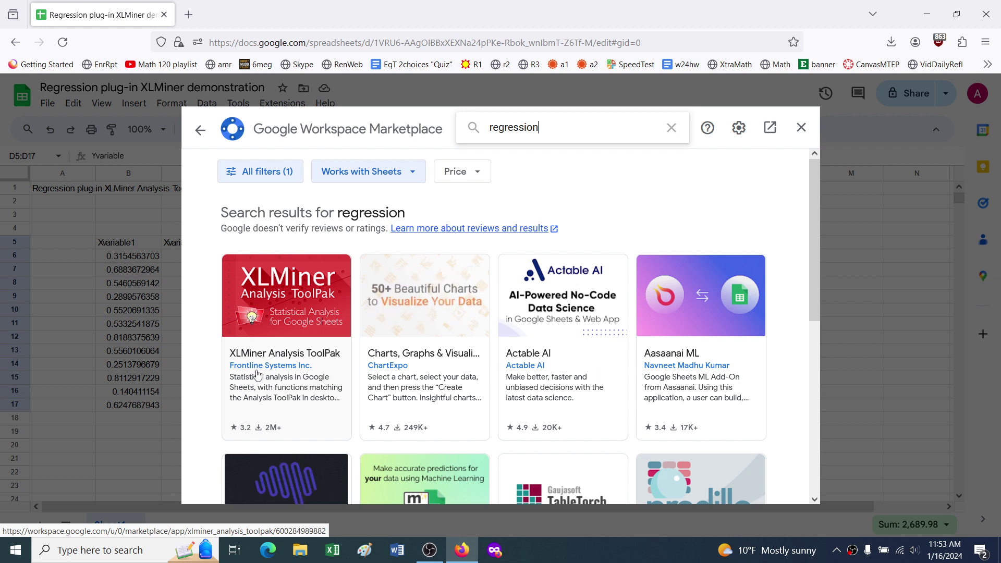
# Install XLMiner Analysis ToolPak from its listing and allow it access to the chosen account.
pyautogui.click(281, 357)
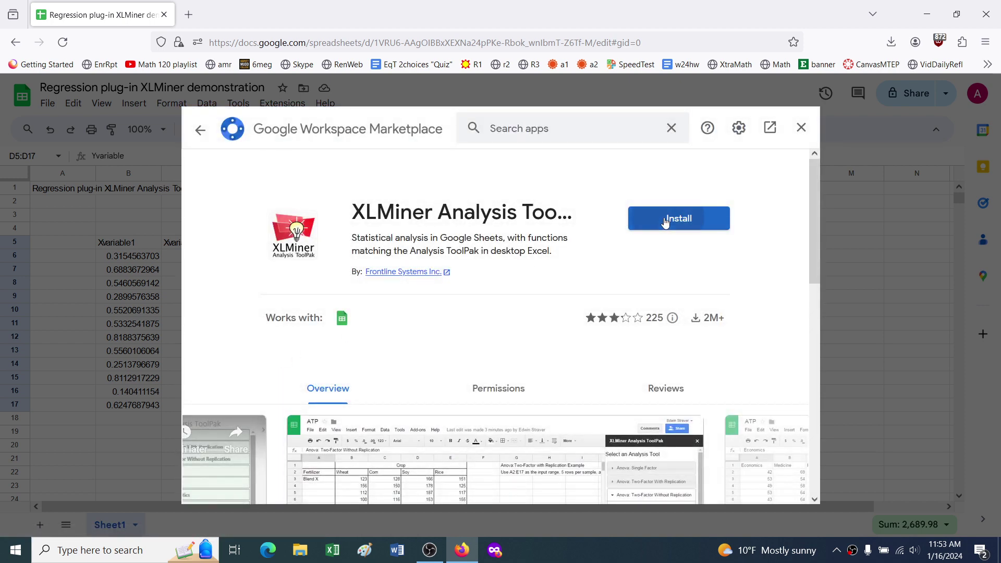
pyautogui.click(665, 223)
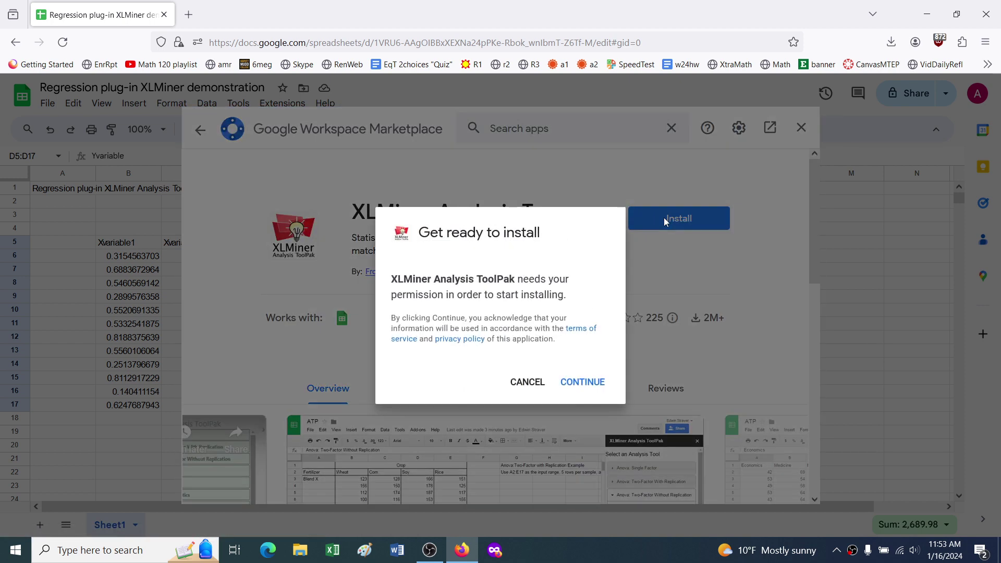
pyautogui.click(579, 386)
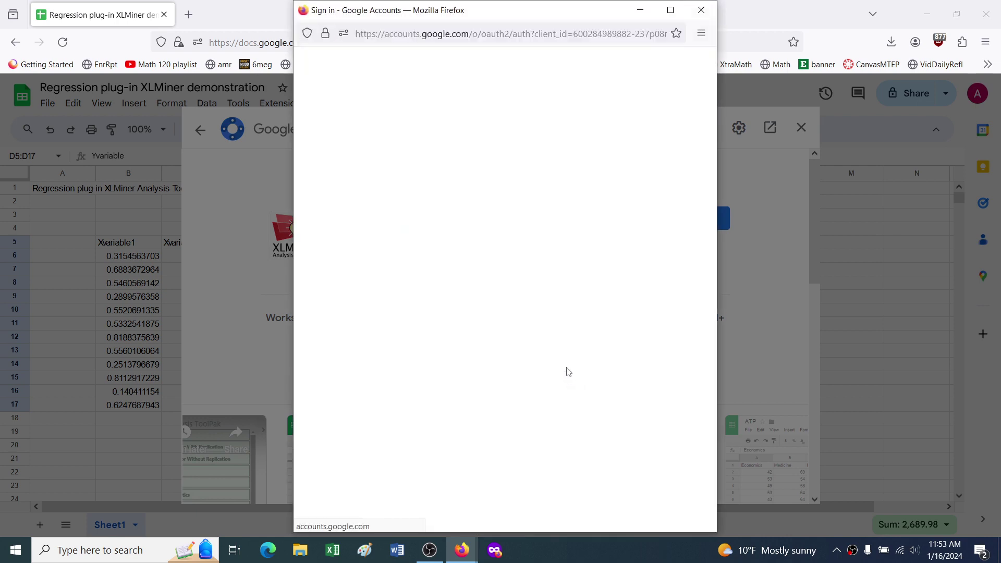
pyautogui.click(451, 261)
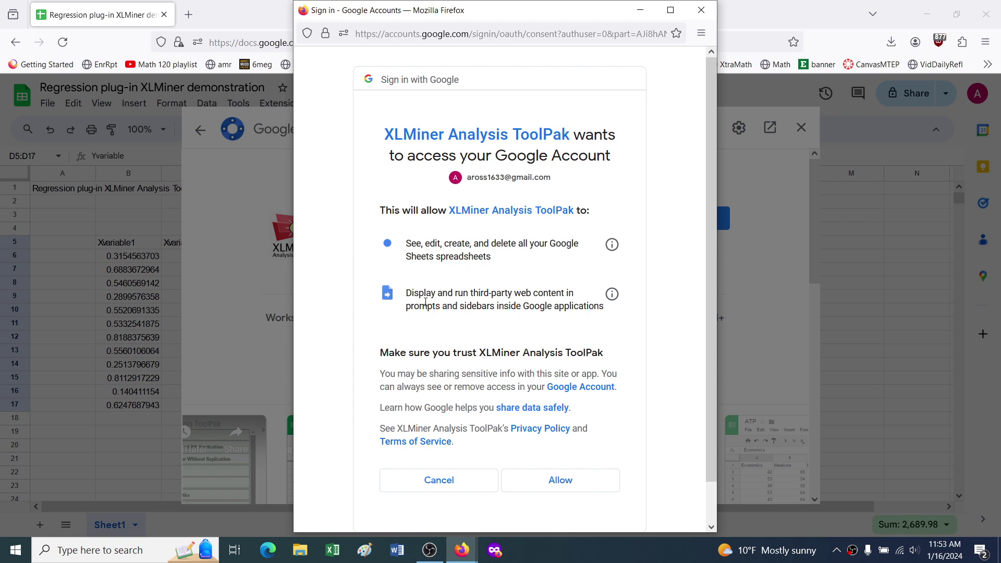
pyautogui.click(552, 480)
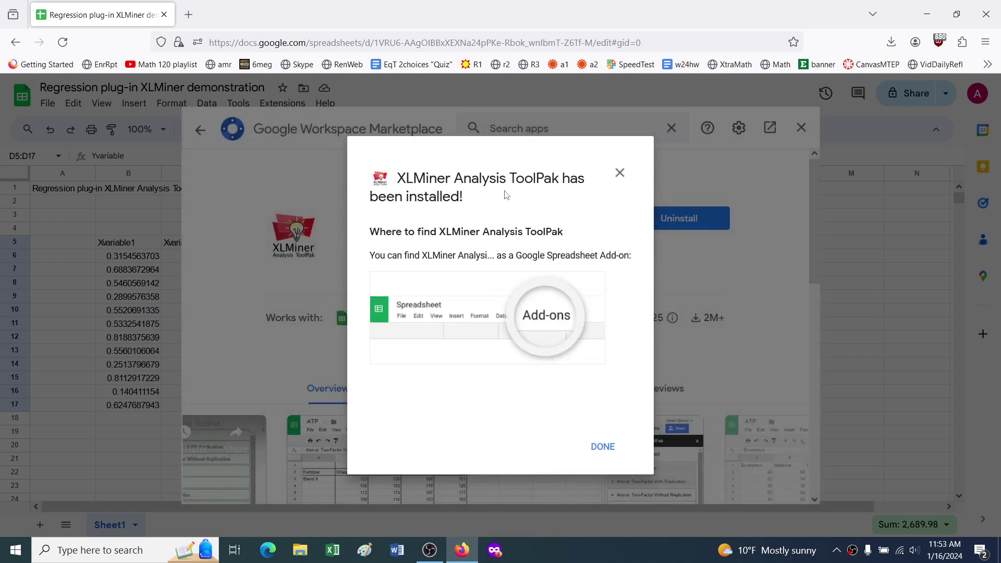
# Dismiss the install confirmation, close the Marketplace, and start XLMiner Analysis ToolPak from Extensions.
pyautogui.click(602, 447)
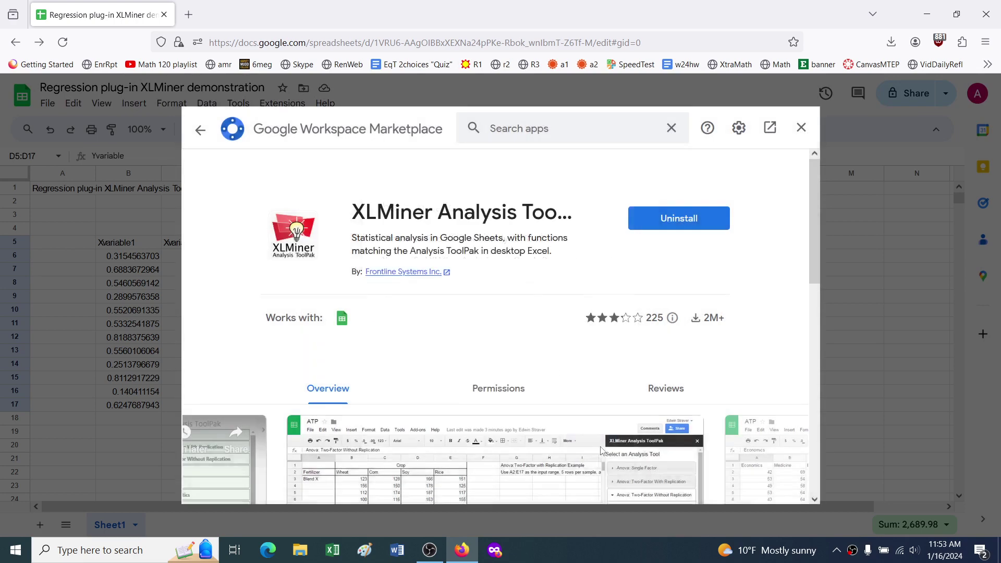
pyautogui.click(801, 129)
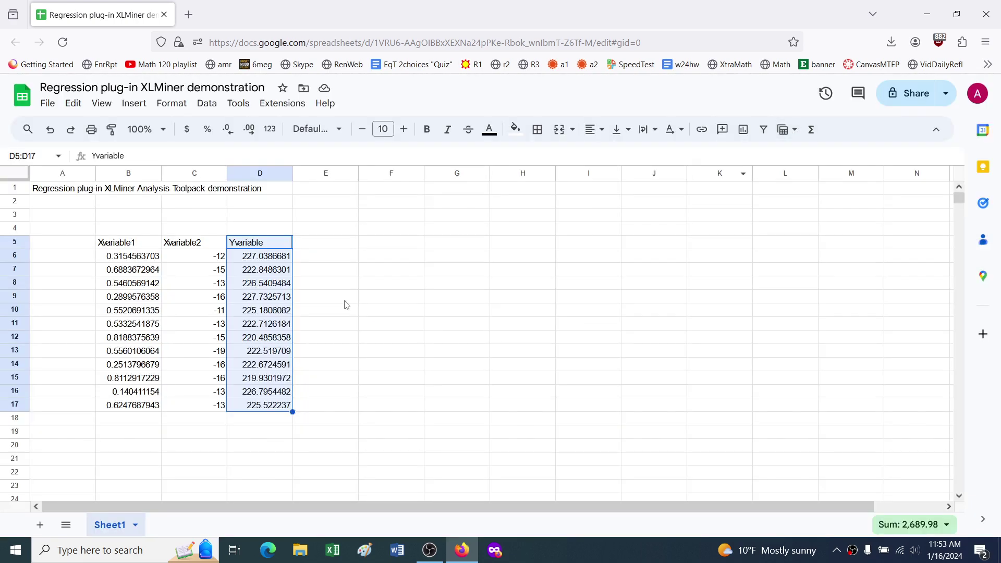
pyautogui.click(283, 107)
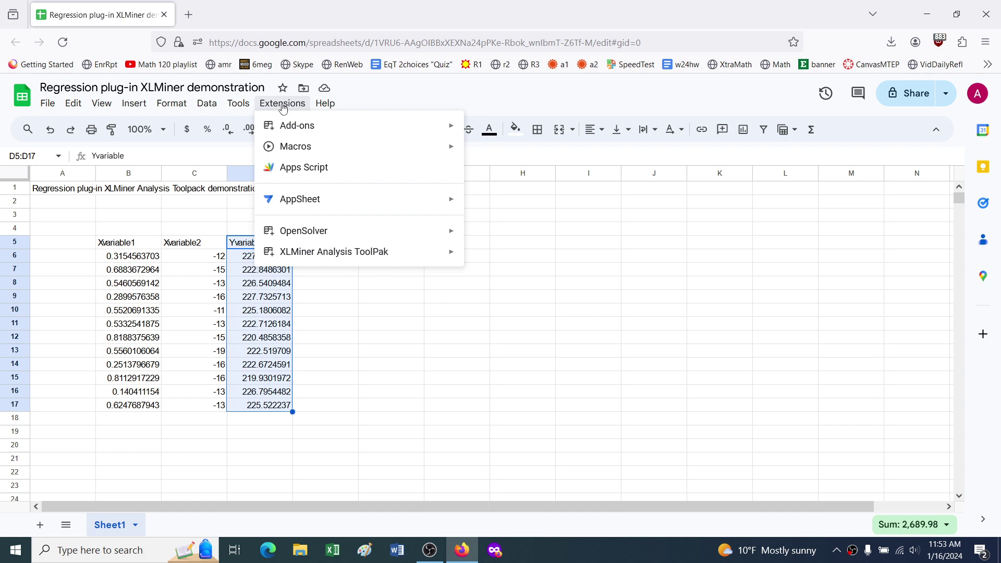
pyautogui.moveTo(308, 256)
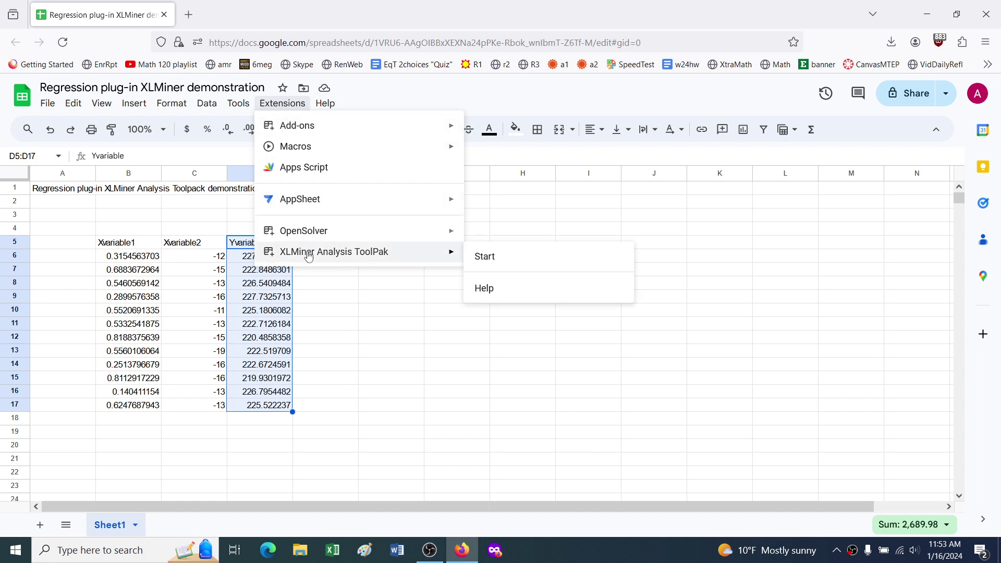
pyautogui.click(485, 258)
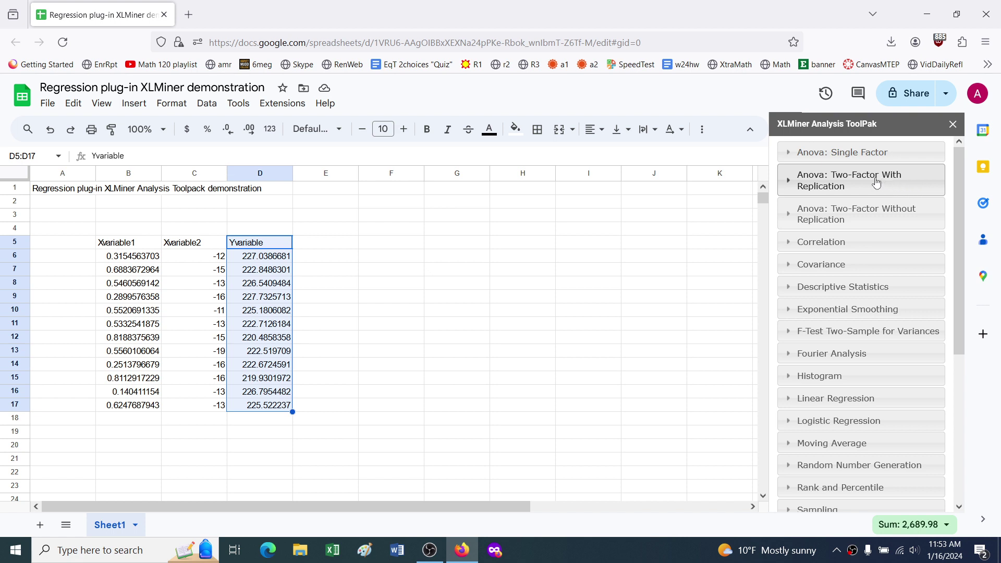
# Set Linear Regression's Y range to D5:D17 and X range to B5:C17, Labels on, Confidence Level off.
pyautogui.click(831, 398)
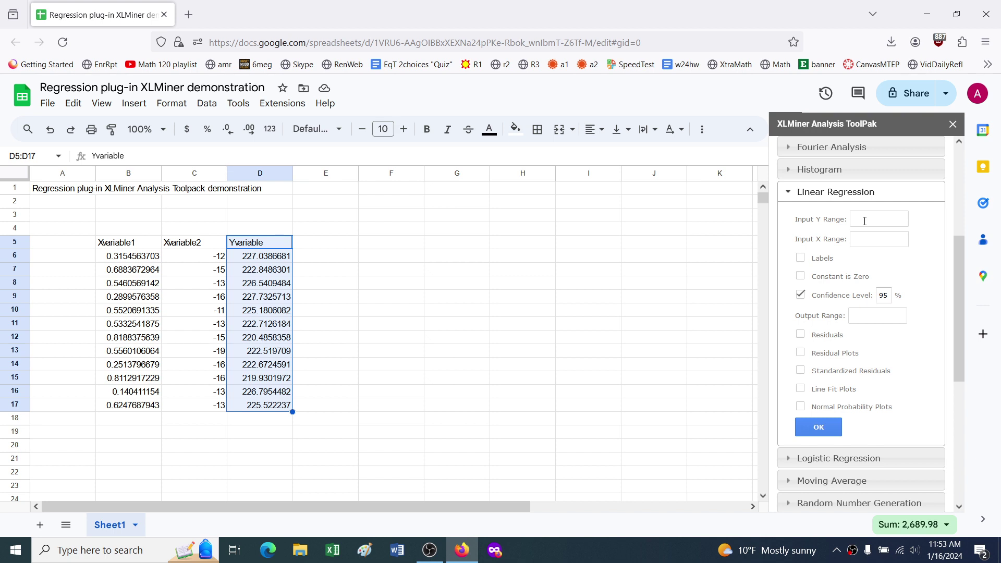
pyautogui.click(295, 252)
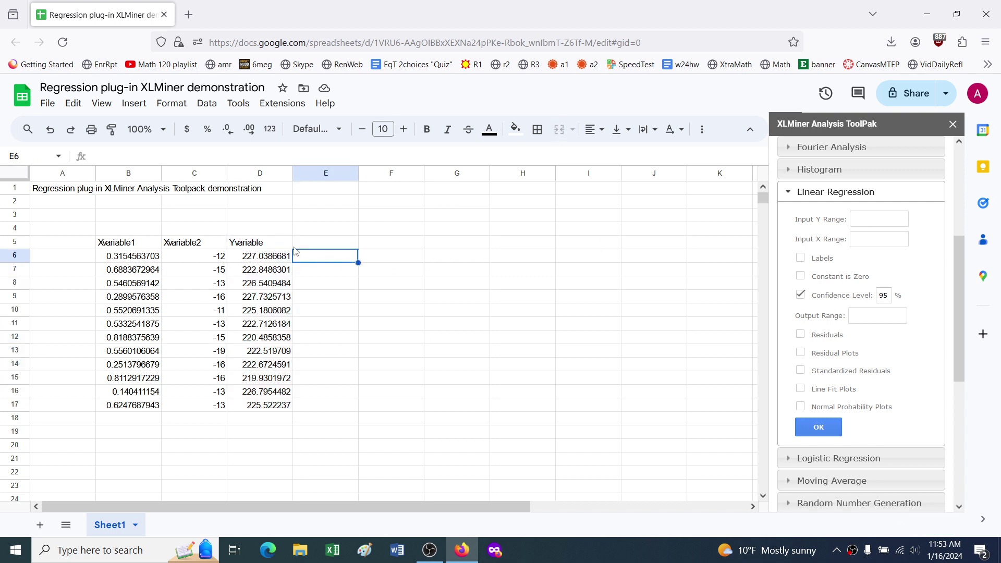
pyautogui.moveTo(275, 248); pyautogui.dragTo(276, 407)
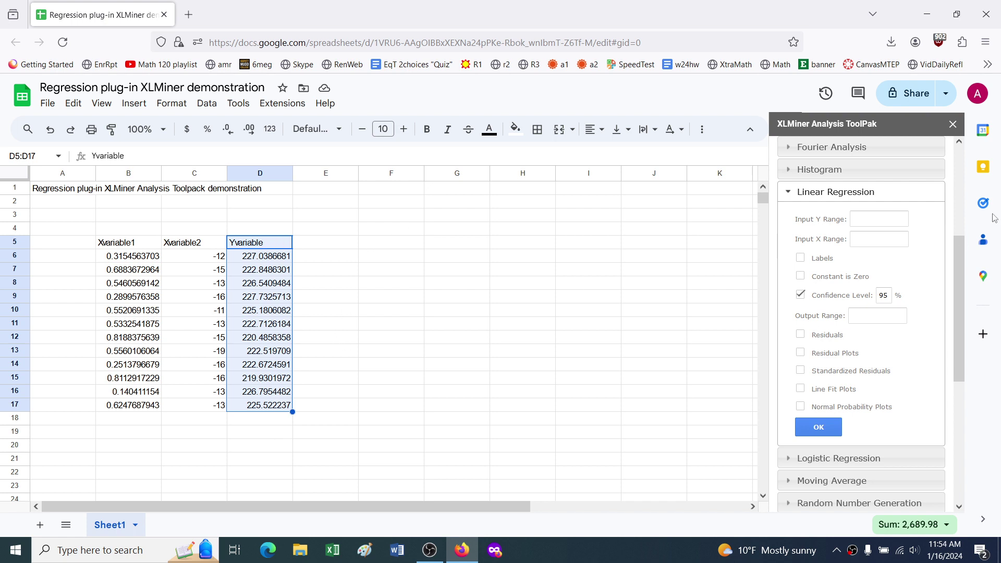
pyautogui.click(891, 218)
pyautogui.moveTo(118, 244); pyautogui.dragTo(182, 412)
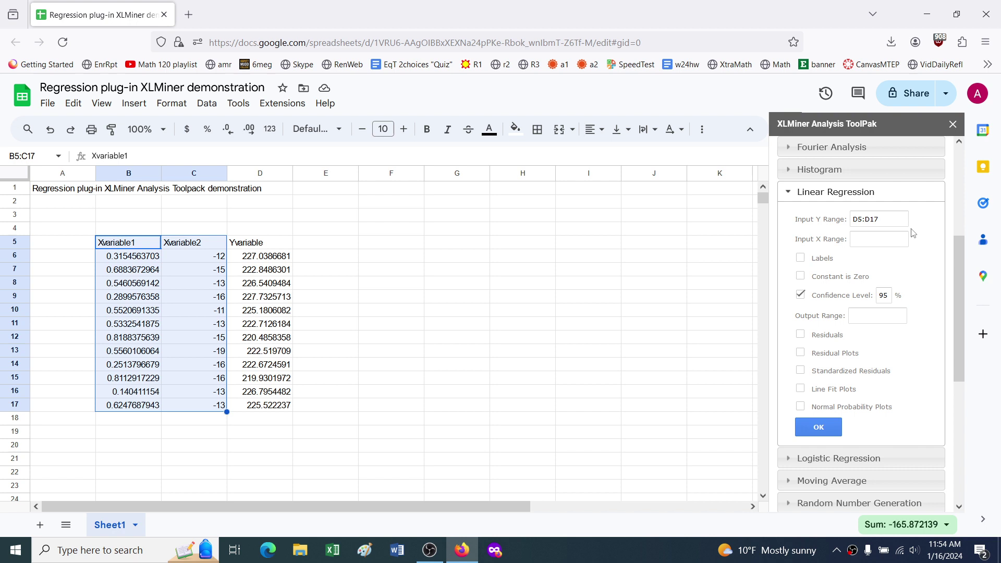
pyautogui.click(883, 240)
pyautogui.click(800, 259)
pyautogui.click(802, 296)
pyautogui.click(456, 245)
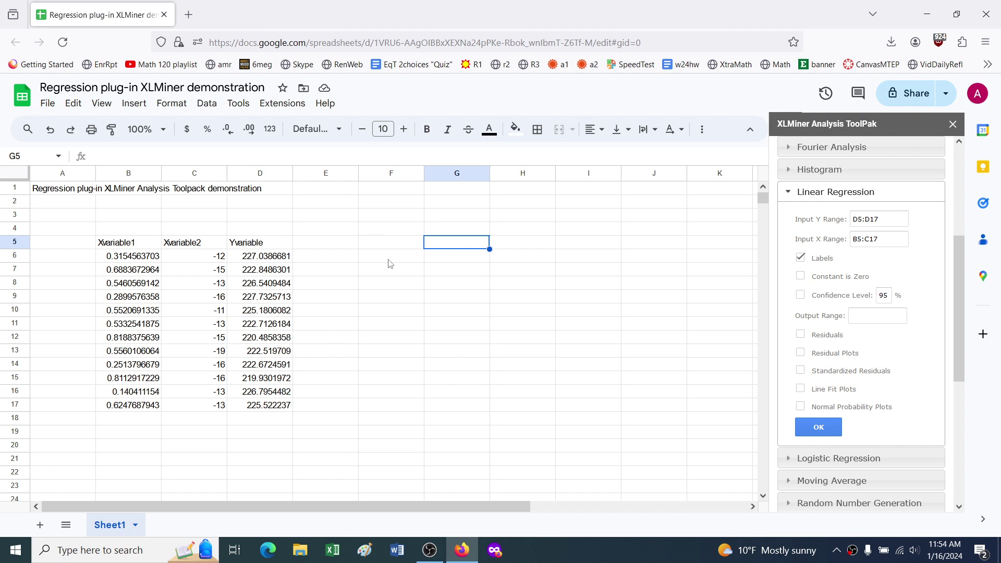
# Run the regression with output at I5, including residuals, residual plots and line fit plots.
pyautogui.click(576, 245)
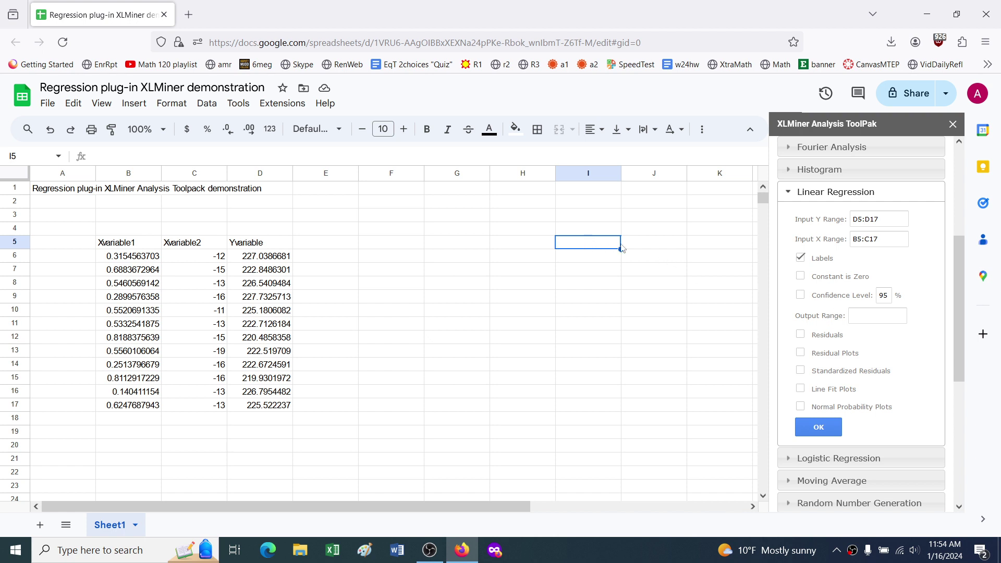
pyautogui.click(875, 316)
pyautogui.click(802, 337)
pyautogui.click(802, 354)
pyautogui.click(801, 390)
pyautogui.click(821, 429)
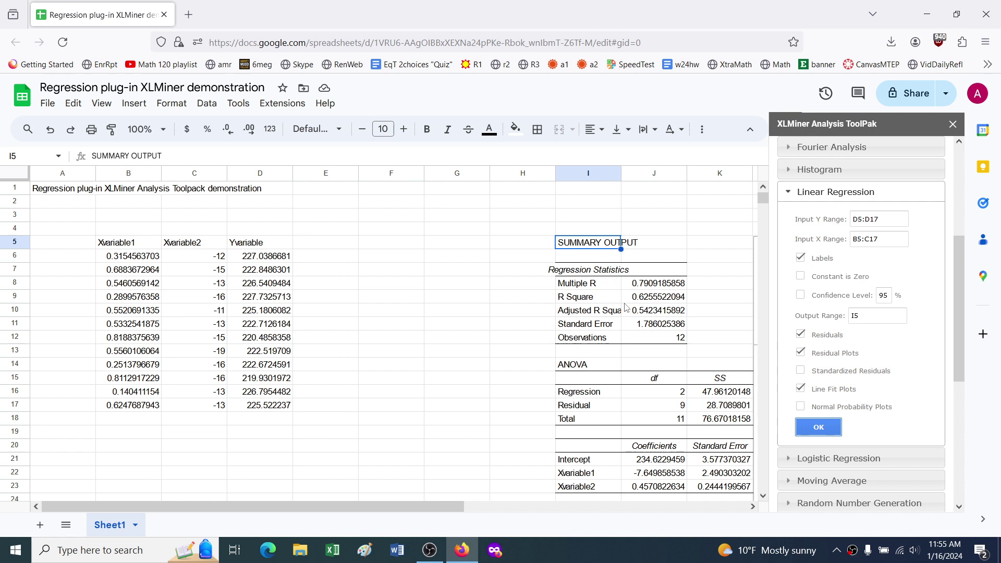
# Inspect the R Square, coefficient and Standard Error values in the regression output.
pyautogui.click(658, 297)
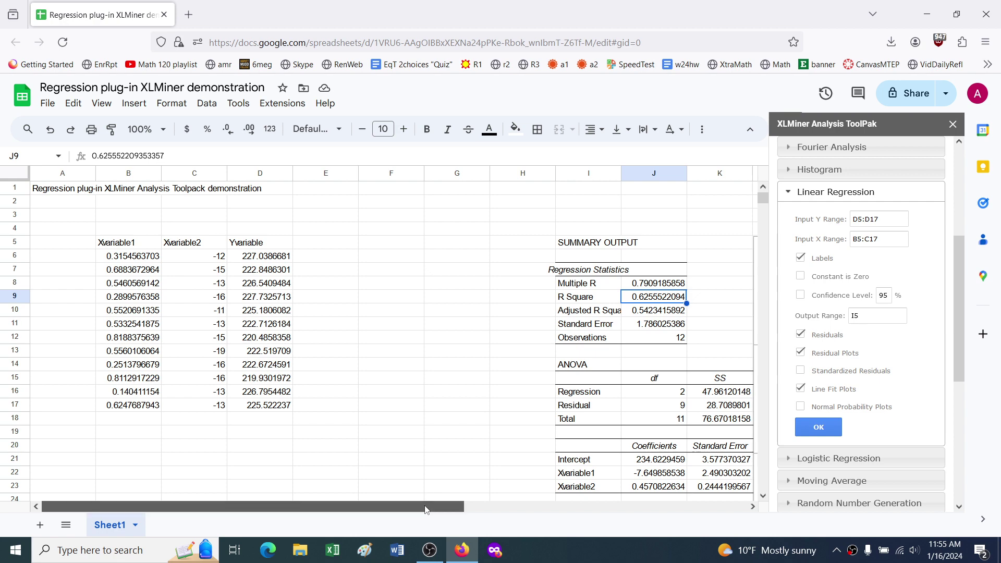
pyautogui.moveTo(424, 505); pyautogui.dragTo(634, 492)
pyautogui.moveTo(411, 461); pyautogui.dragTo(411, 488)
pyautogui.moveTo(465, 448); pyautogui.dragTo(465, 487)
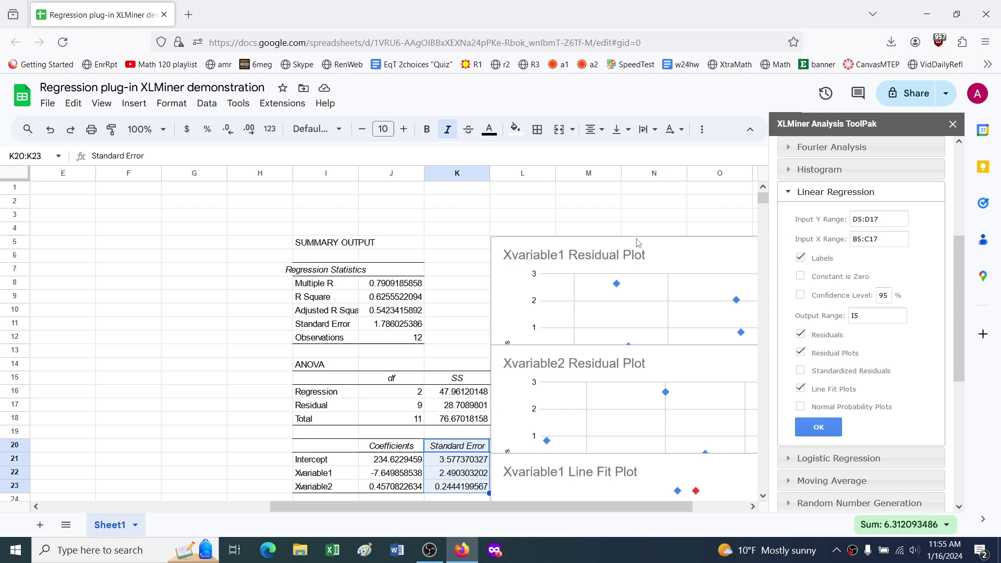
# Move the Xvariable1 Residual Plot below the data table over columns A–F.
pyautogui.click(594, 259)
pyautogui.moveTo(581, 504); pyautogui.dragTo(648, 502)
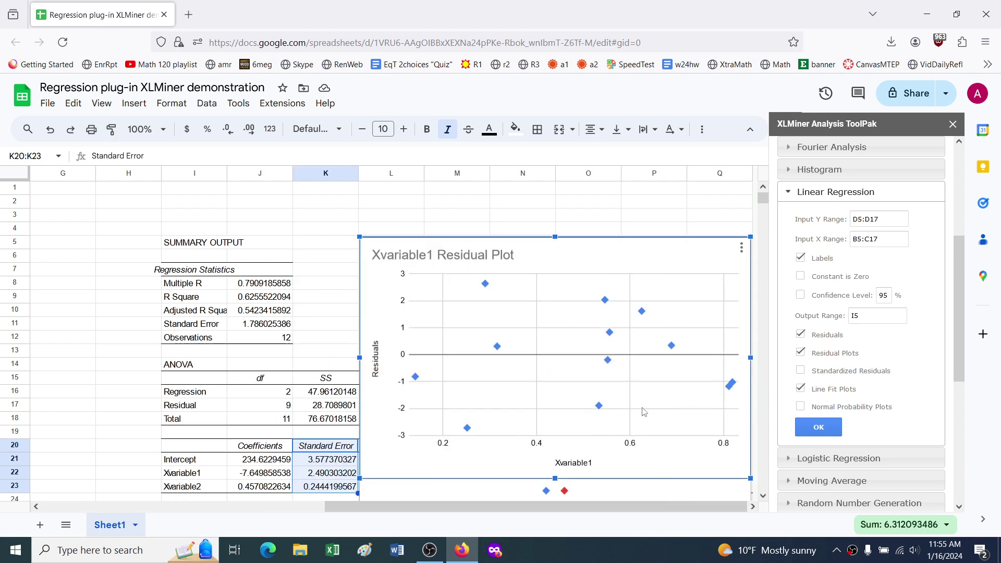
pyautogui.moveTo(624, 280); pyautogui.dragTo(298, 181)
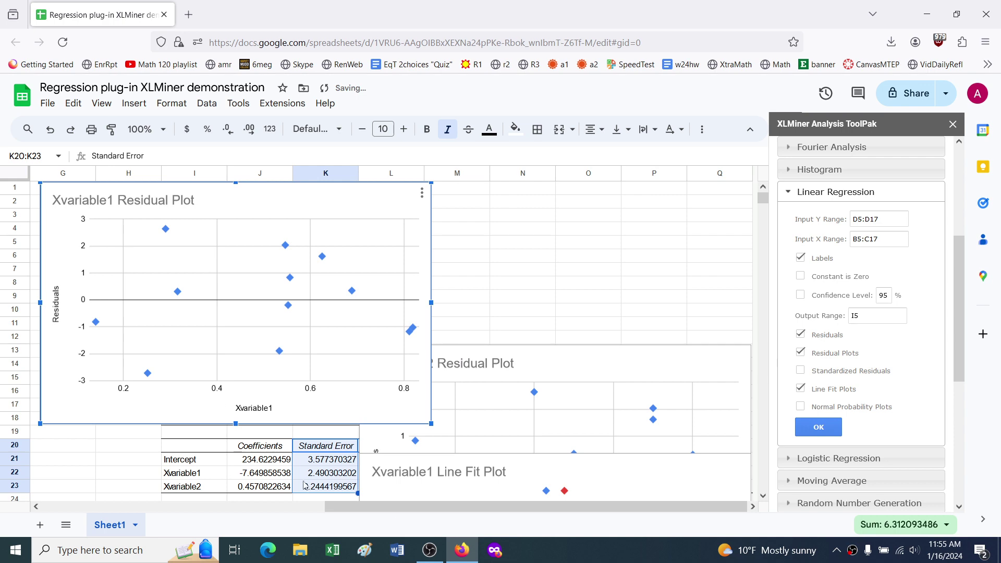
pyautogui.moveTo(389, 509); pyautogui.dragTo(149, 491)
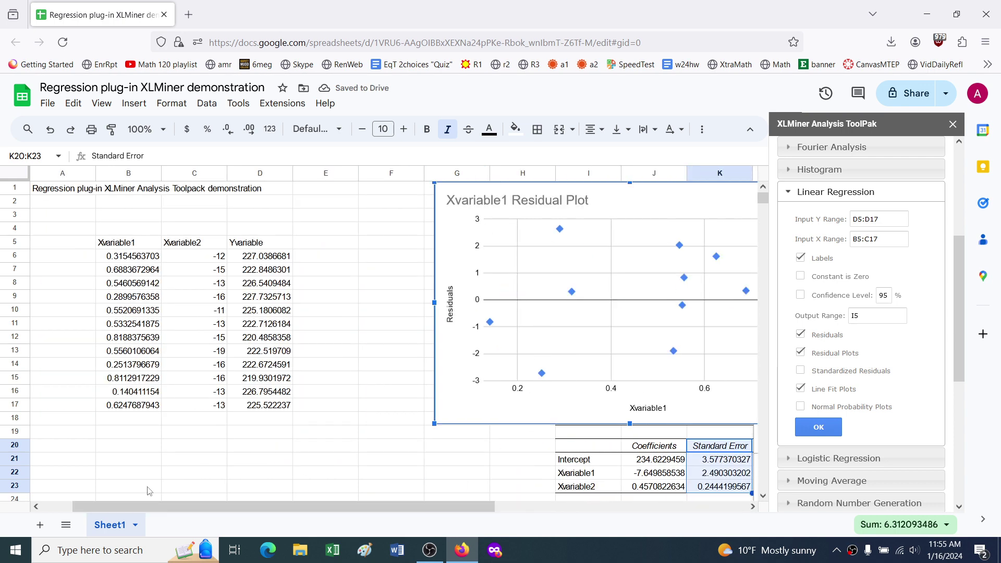
pyautogui.moveTo(670, 209); pyautogui.dragTo(308, 448)
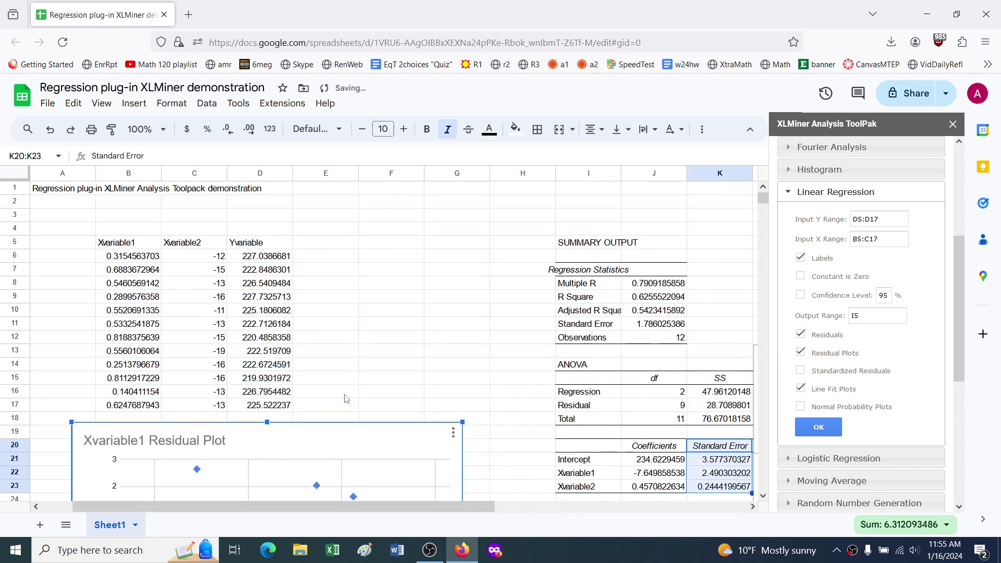
# Scroll right across the sheet to bring the overlapping charts on the right into view.
pyautogui.scroll(-5, 375, 369)
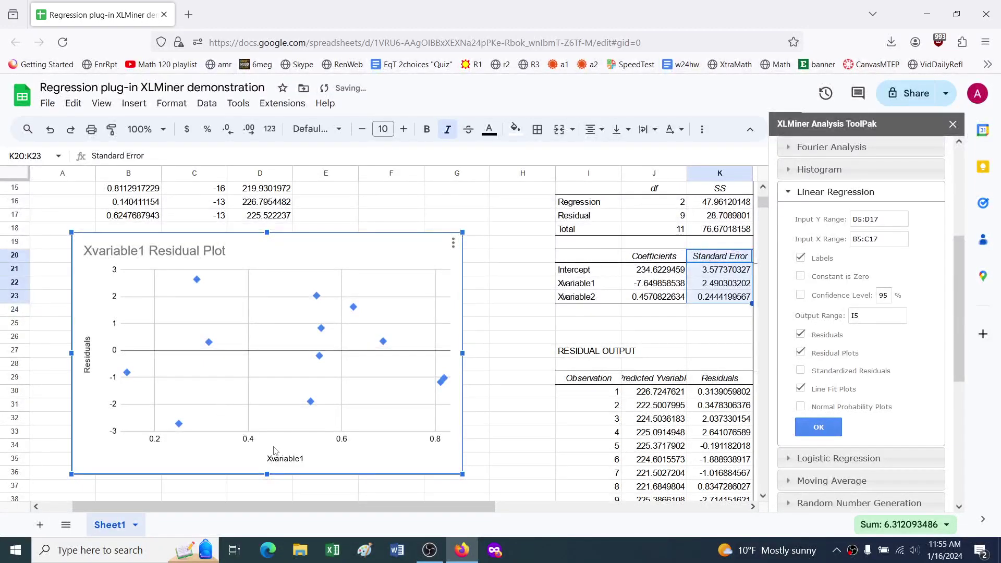
pyautogui.scroll(2, 320, 442)
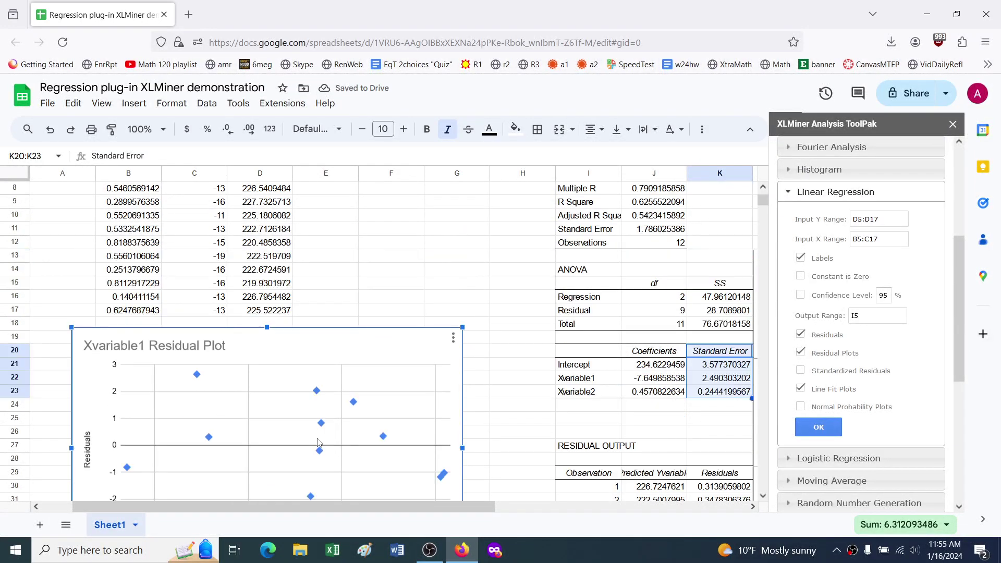
pyautogui.scroll(-2, 319, 443)
pyautogui.scroll(5, 336, 379)
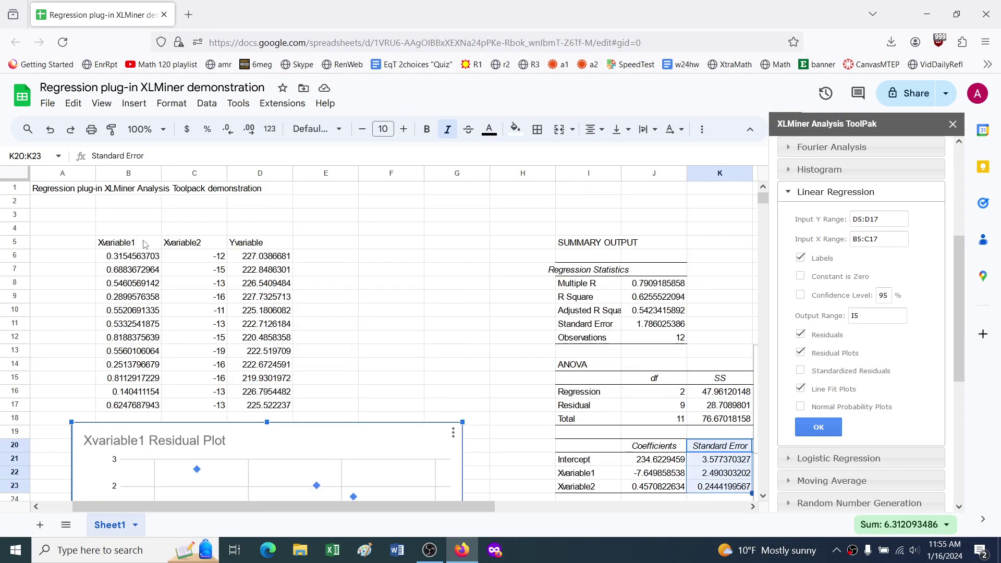
pyautogui.moveTo(143, 241); pyautogui.dragTo(146, 326)
pyautogui.scroll(-3, 361, 327)
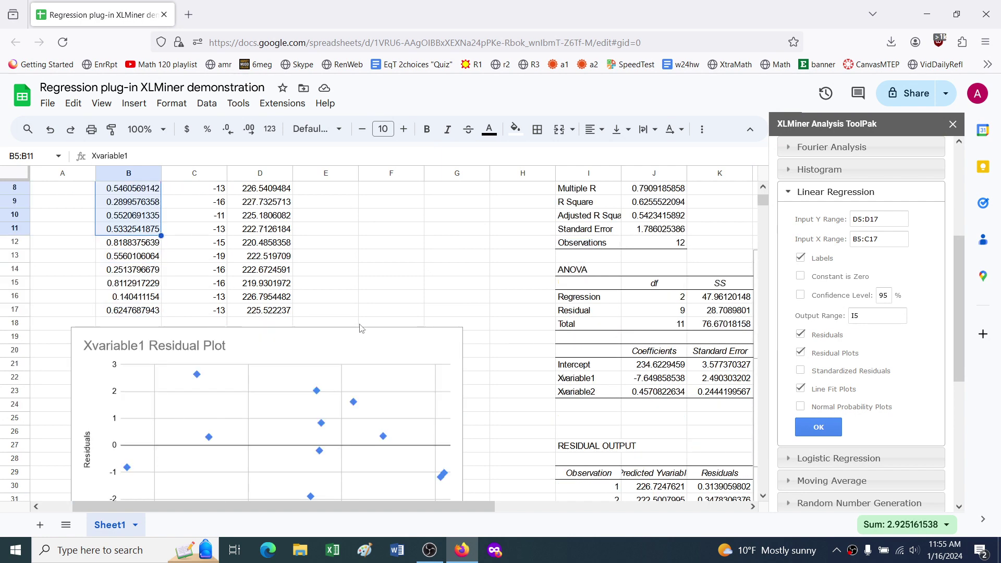
pyautogui.scroll(5, 538, 375)
pyautogui.moveTo(459, 506); pyautogui.dragTo(683, 504)
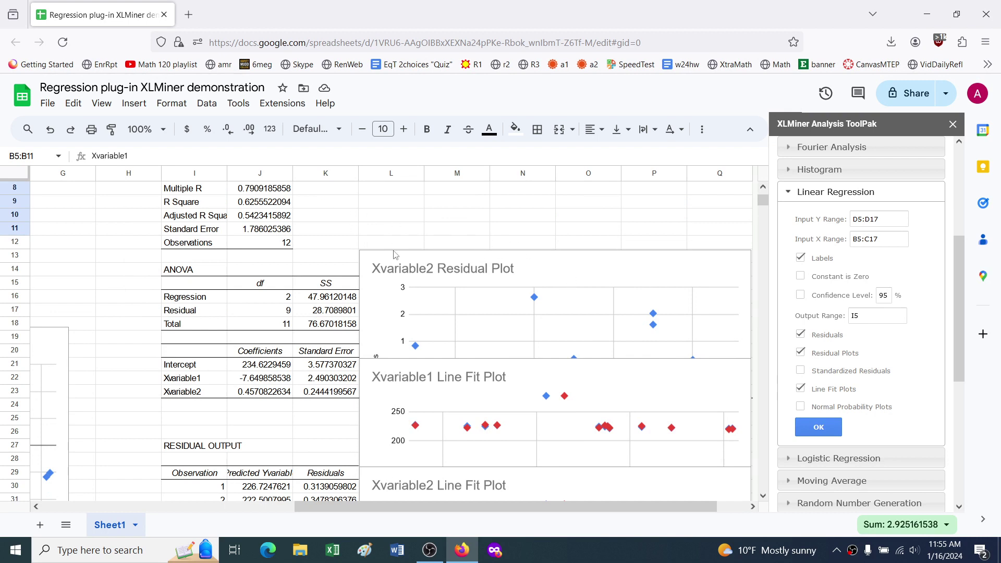
# Drag the Xvariable2 Residual Plot right over columns L–Q, then scroll back to column A.
pyautogui.click(649, 267)
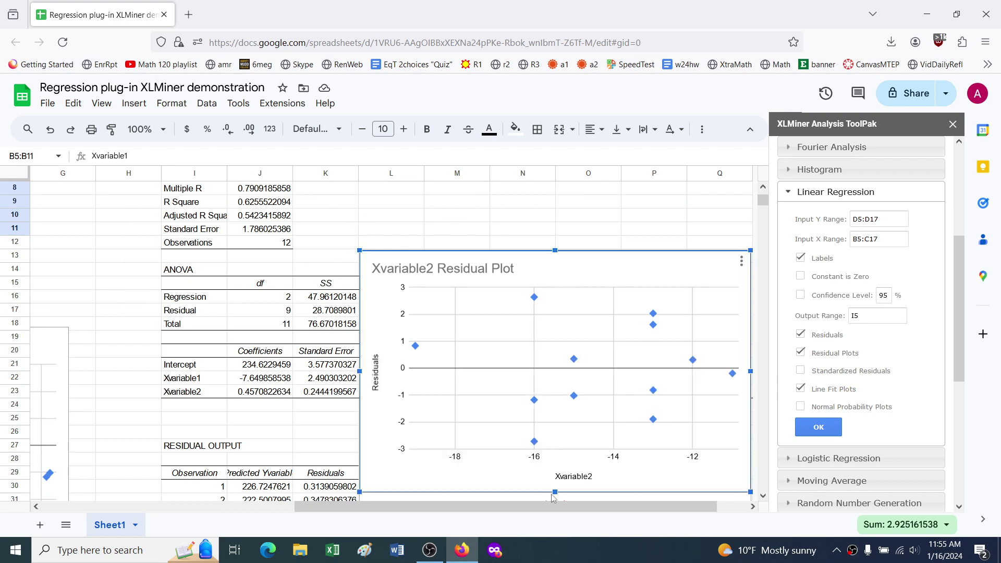
pyautogui.moveTo(567, 271); pyautogui.dragTo(297, 255)
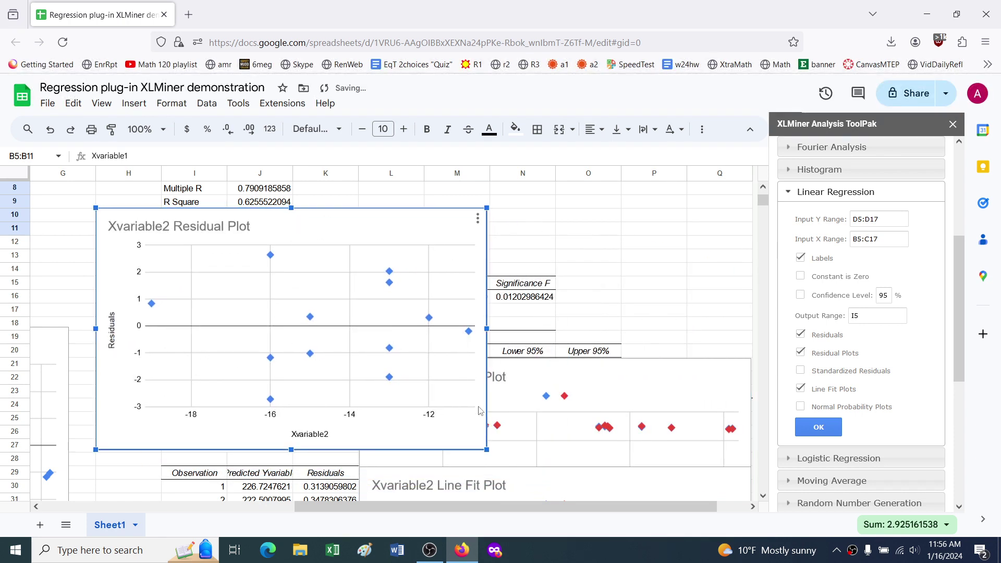
pyautogui.moveTo(370, 217); pyautogui.dragTo(631, 219)
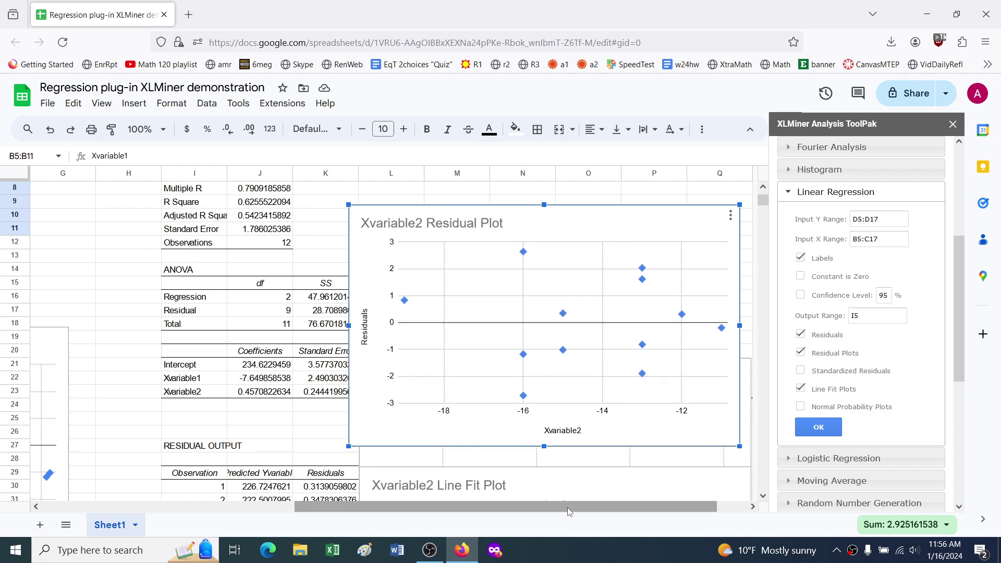
pyautogui.moveTo(495, 506); pyautogui.dragTo(242, 506)
pyautogui.scroll(3, 345, 406)
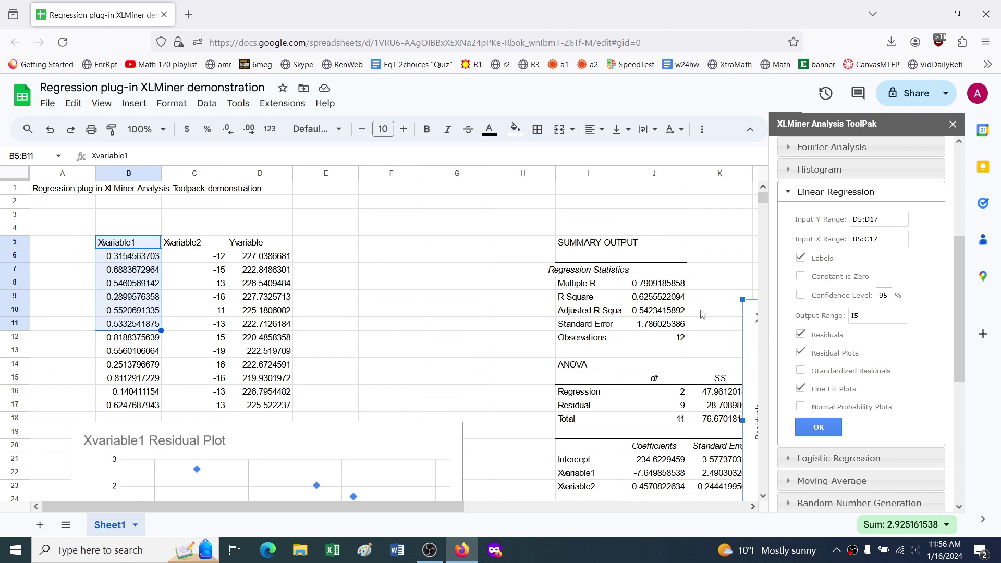
pyautogui.click(208, 267)
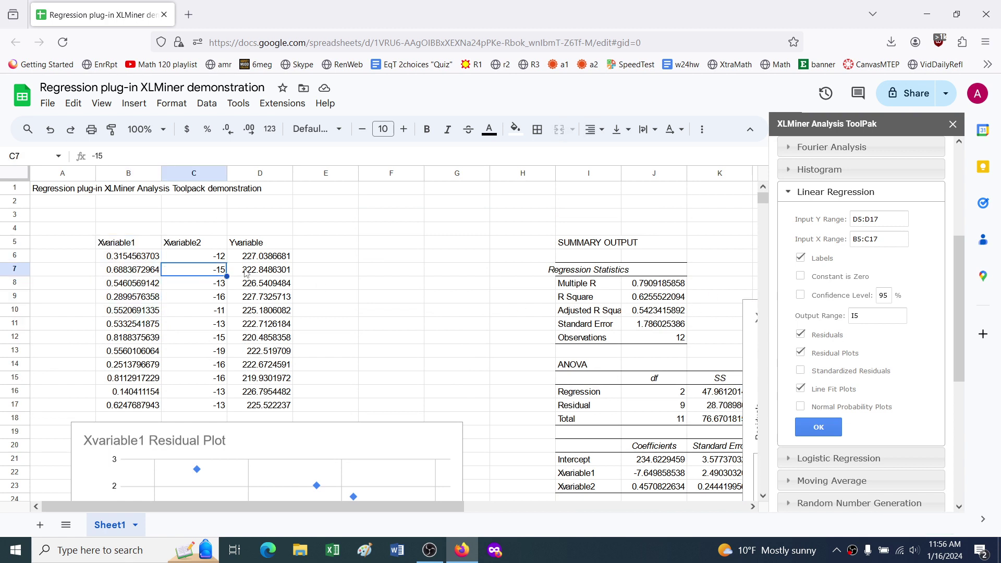
pyautogui.write('2000')
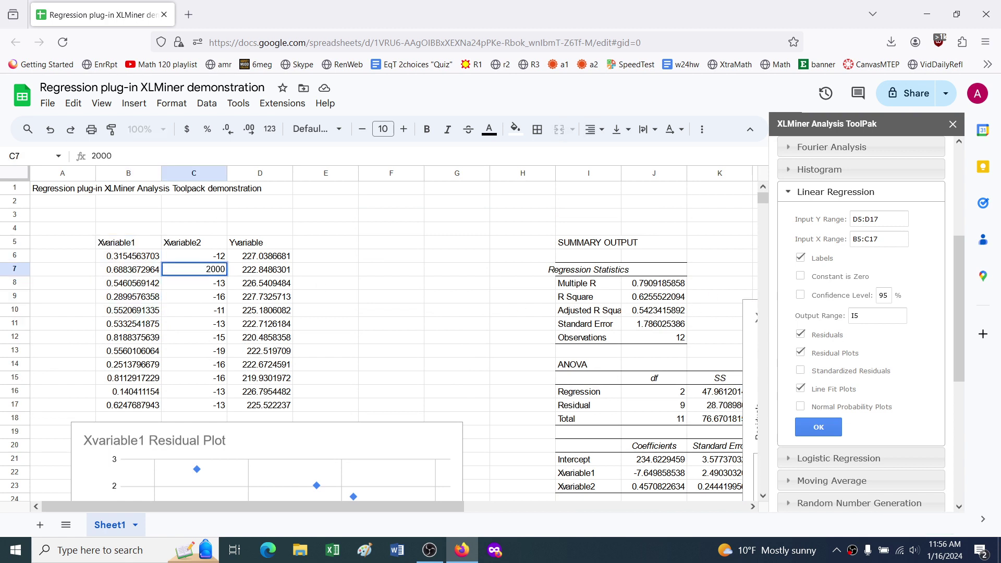
pyautogui.press('Return')
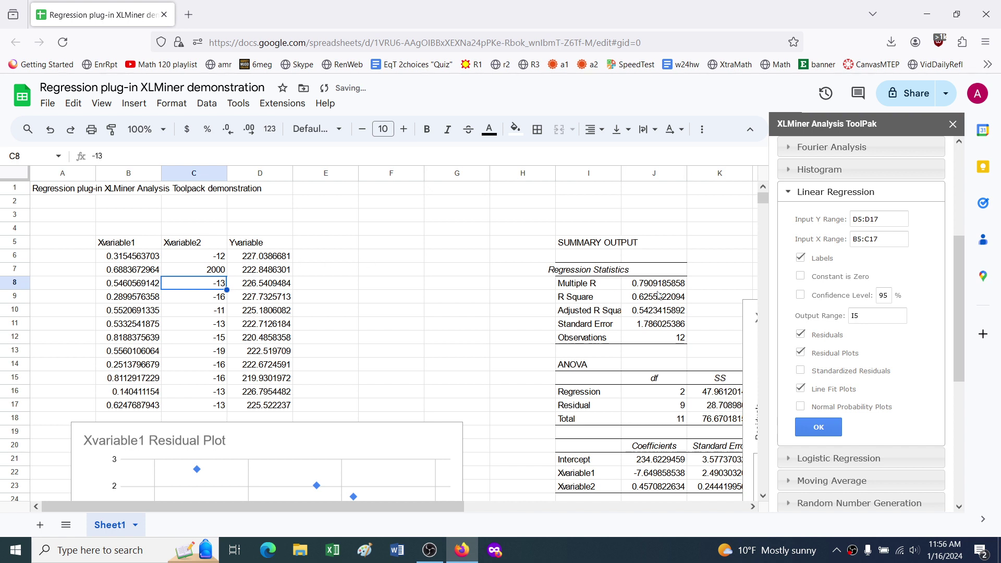
pyautogui.moveTo(656, 296); pyautogui.dragTo(658, 354)
pyautogui.hotkey('ctrl', 'z')
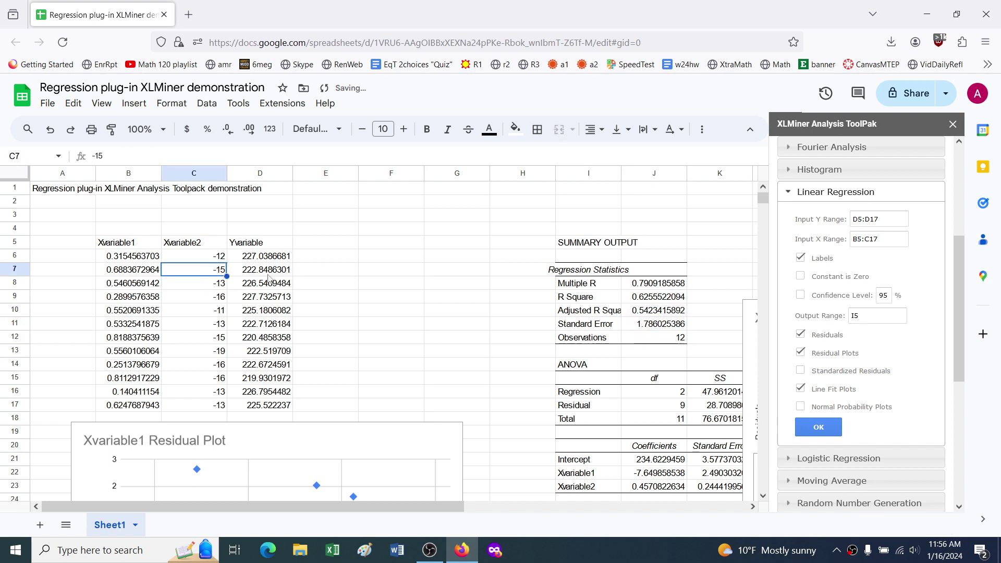
pyautogui.click(145, 409)
pyautogui.hotkey('ctrl', 'shift', 'Right')
pyautogui.hotkey('ctrl', 'c')
pyautogui.click(149, 421)
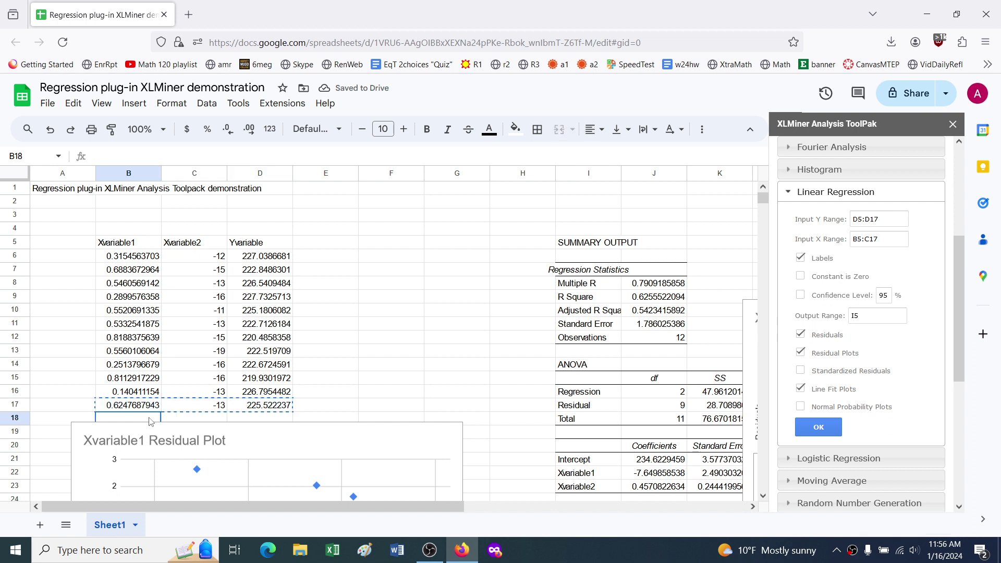
pyautogui.hotkey('ctrl', 'v')
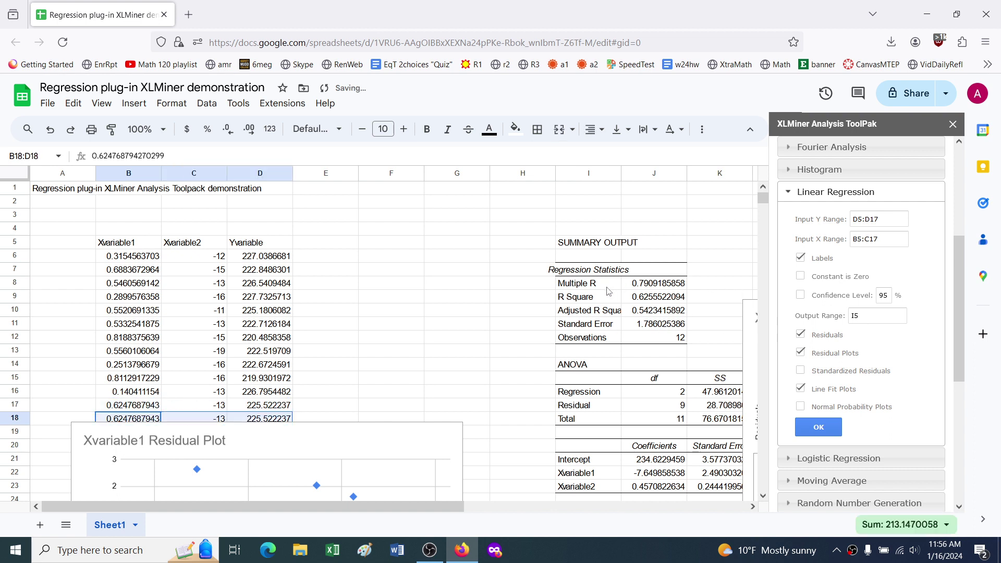
pyautogui.hotkey('ctrl', 'z')
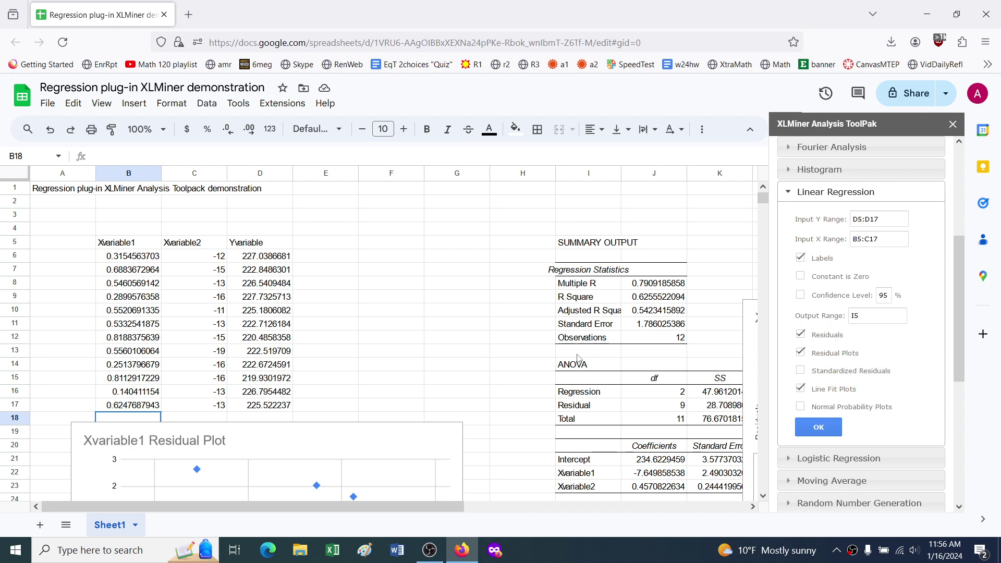
pyautogui.scroll(-2, 578, 358)
pyautogui.click(582, 383)
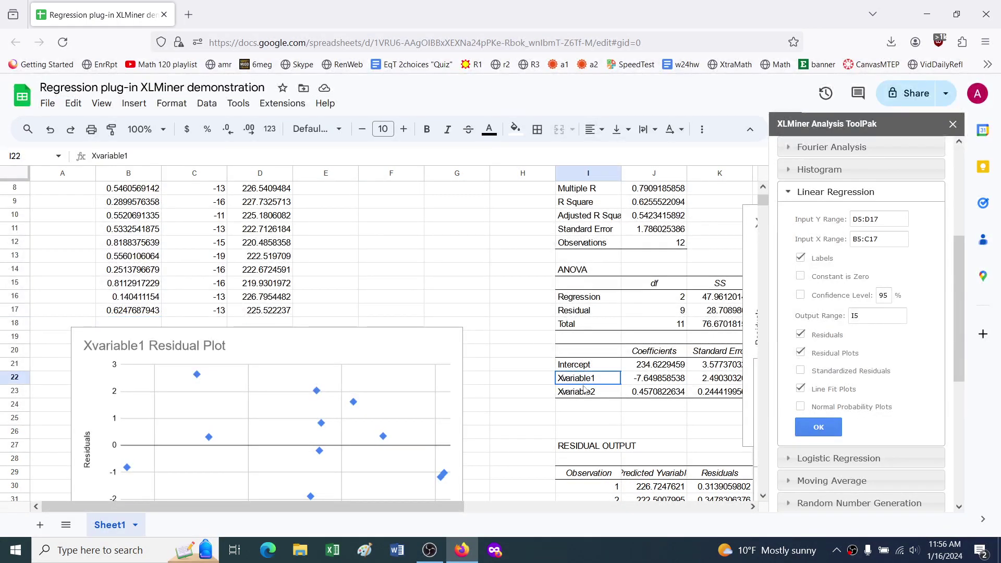
pyautogui.scroll(3, 135, 246)
pyautogui.moveTo(134, 249); pyautogui.dragTo(275, 405)
pyautogui.scroll(-5, 640, 364)
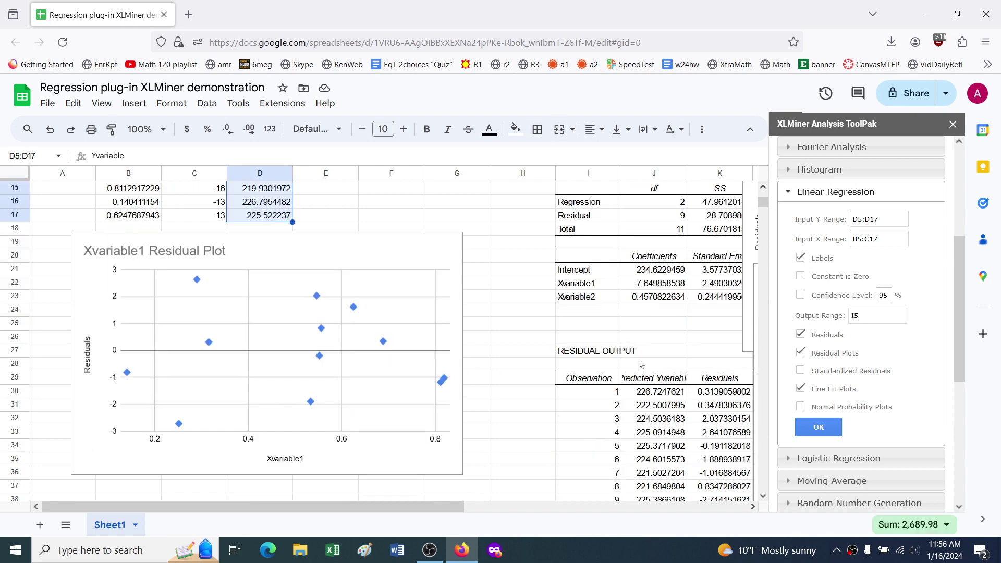
pyautogui.click(657, 387)
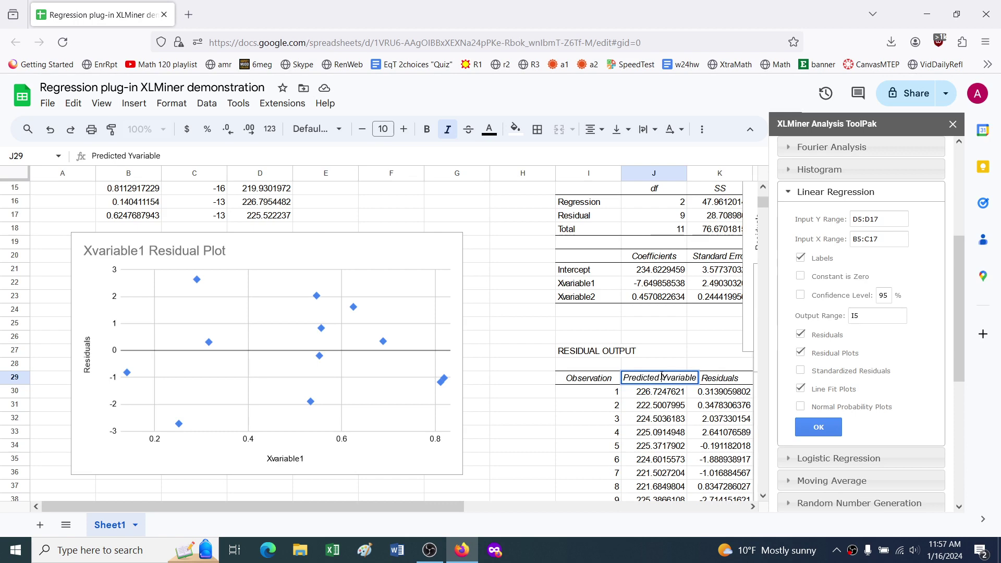
pyautogui.moveTo(662, 377); pyautogui.dragTo(706, 379)
pyautogui.scroll(5, 155, 212)
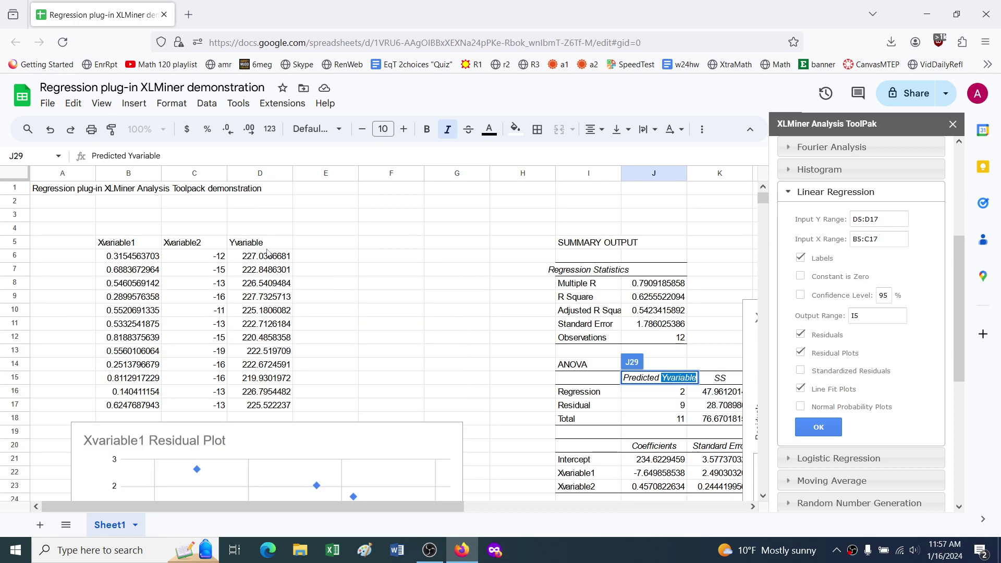
pyautogui.scroll(-7, 569, 311)
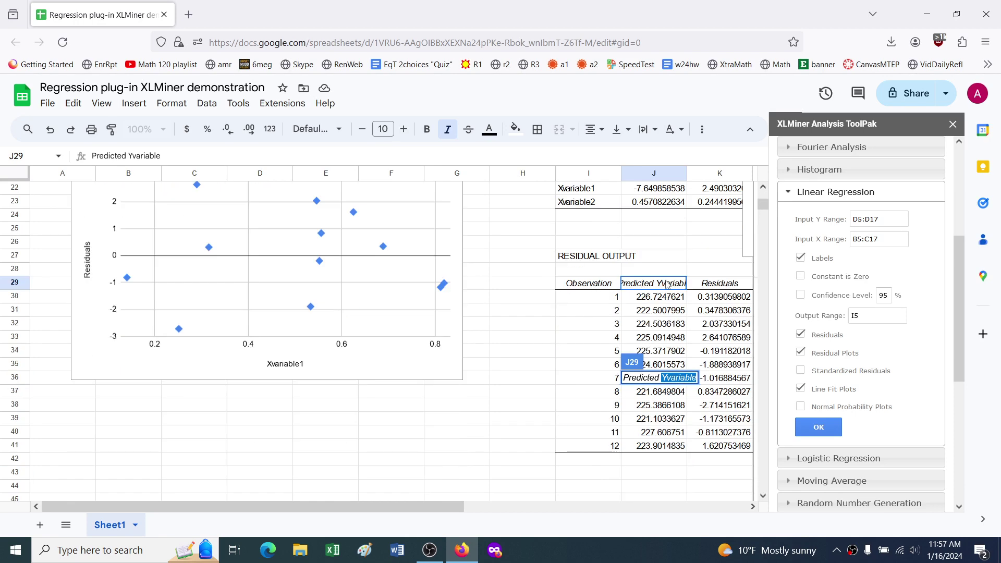
pyautogui.press('Escape')
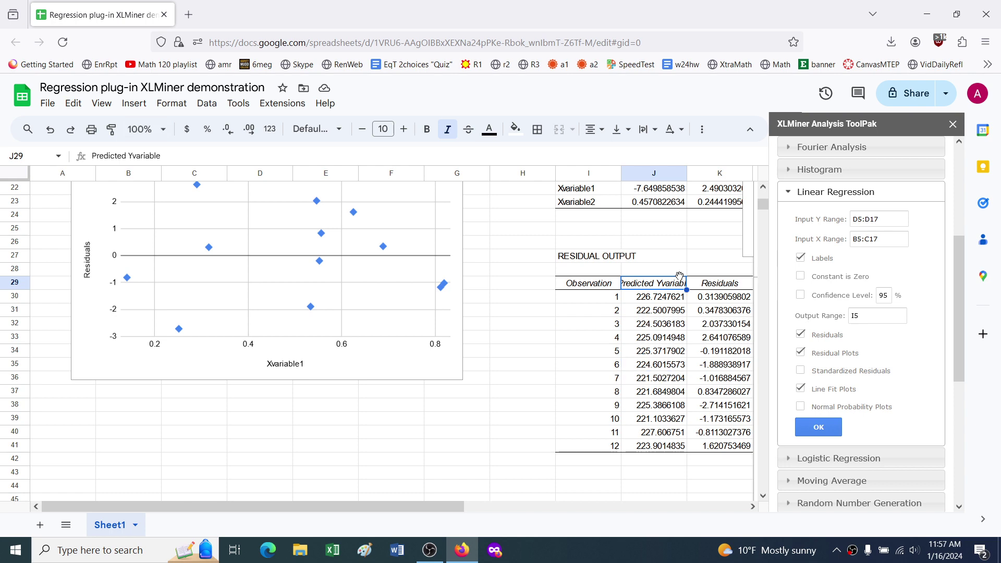
pyautogui.scroll(7, 639, 279)
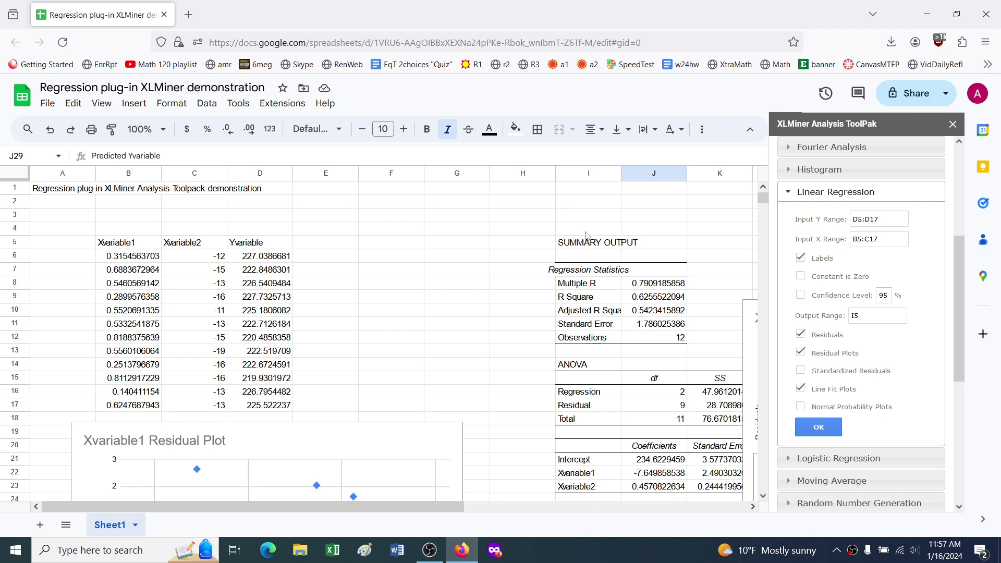
pyautogui.click(586, 230)
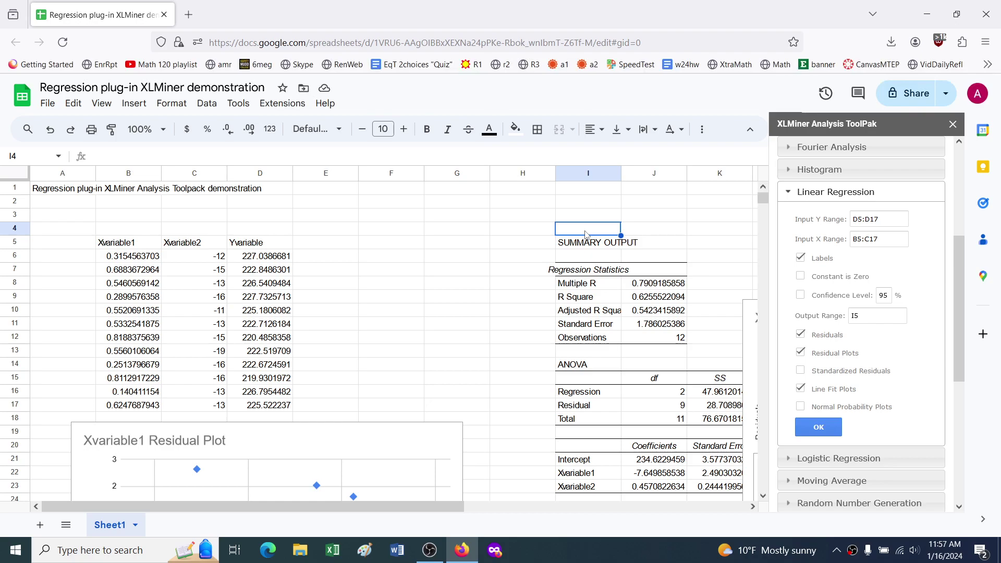